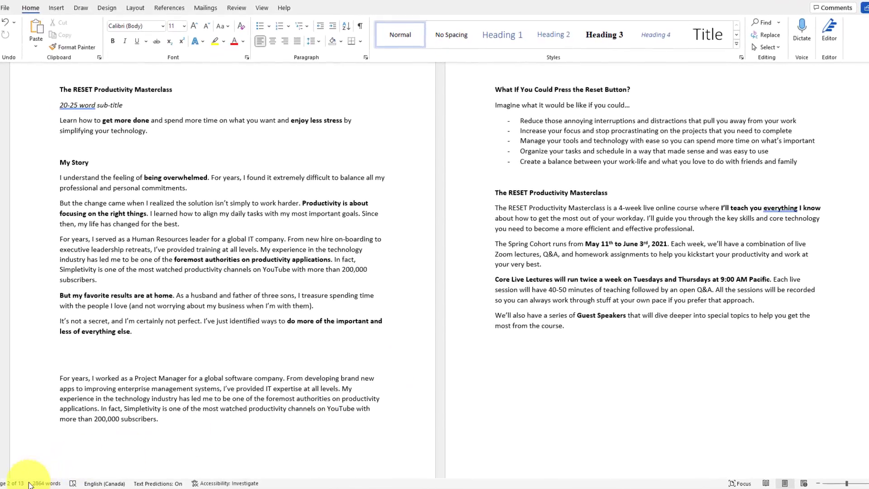
Step: Scroll up and down through the Xerox Workflow Central tool gallery
scroll(238, 374, down, 10)
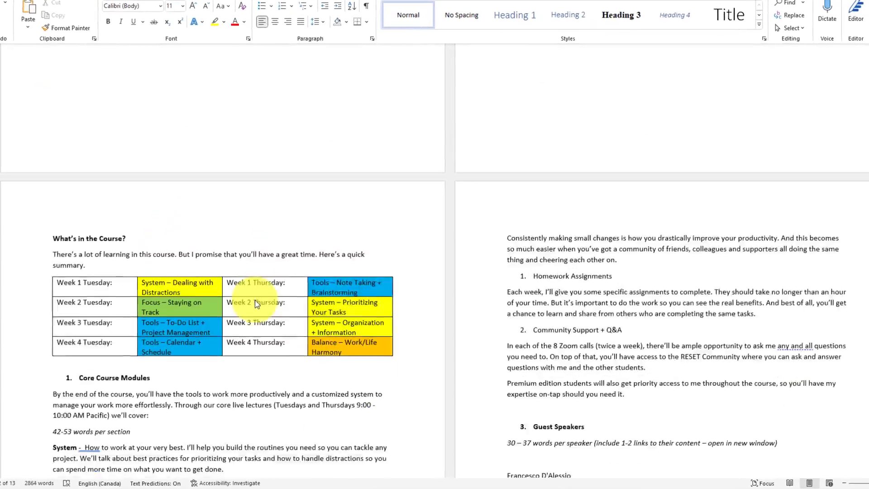
scroll(255, 299, down, 15)
scroll(258, 297, up, 6)
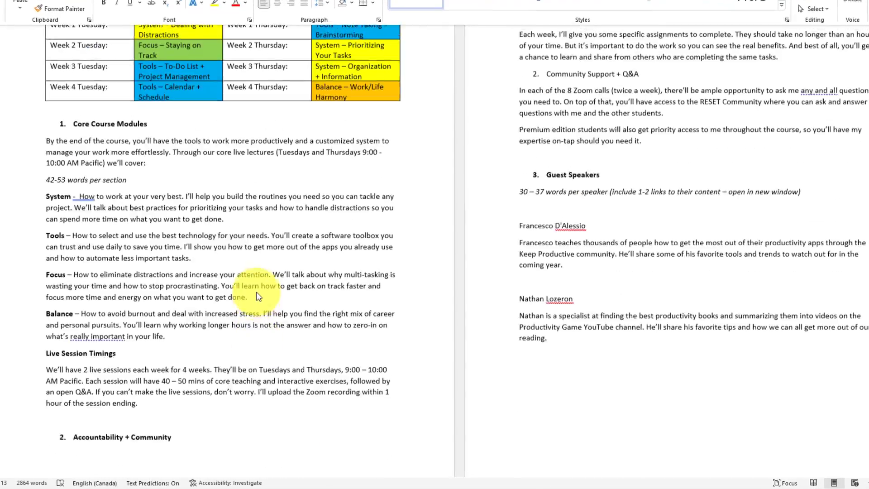
scroll(258, 296, up, 15)
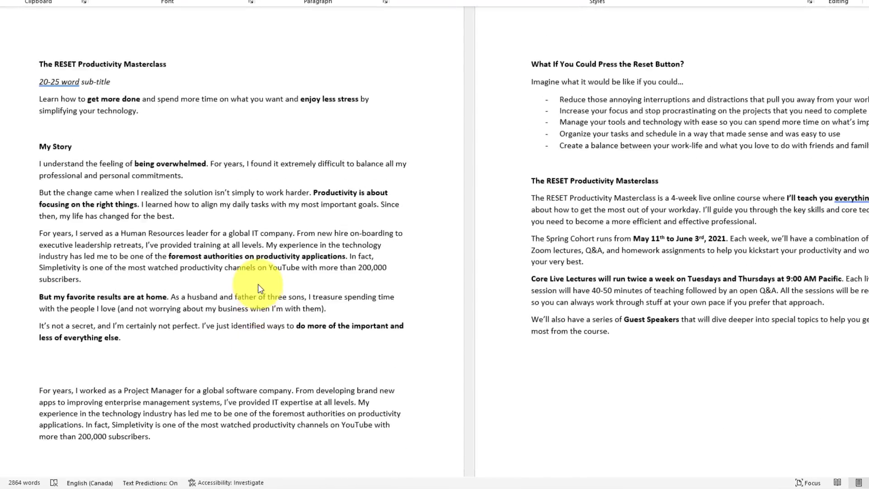
scroll(258, 281, down, 7)
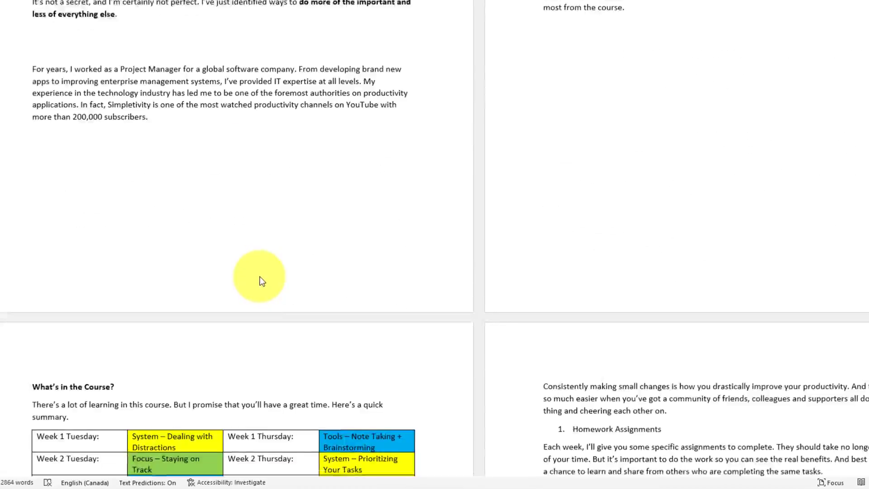
scroll(261, 276, down, 8)
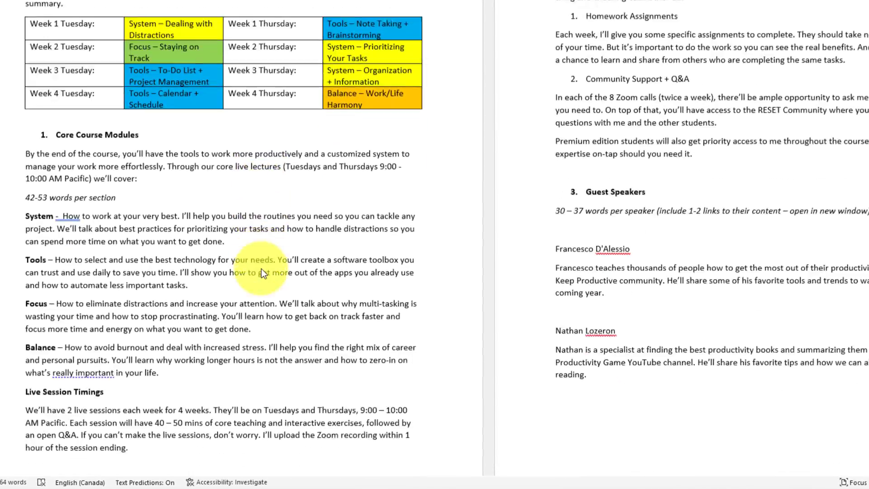
scroll(261, 268, down, 15)
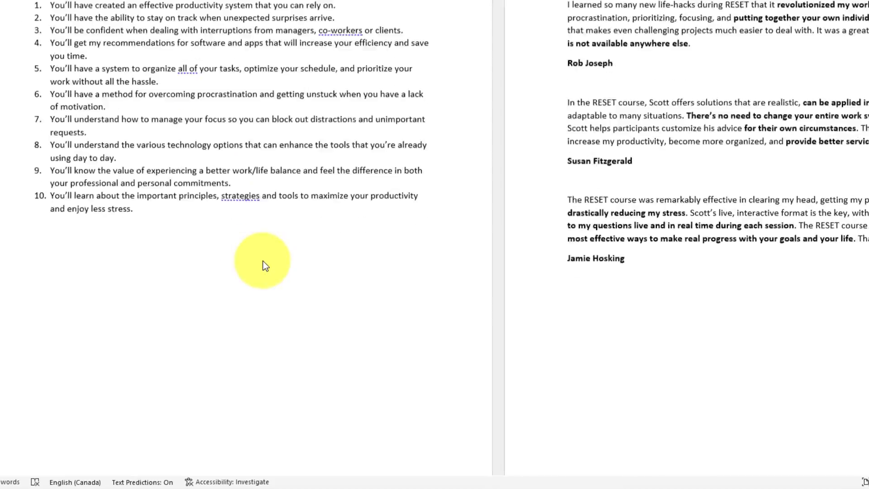
scroll(265, 266, down, 4)
scroll(264, 258, up, 18)
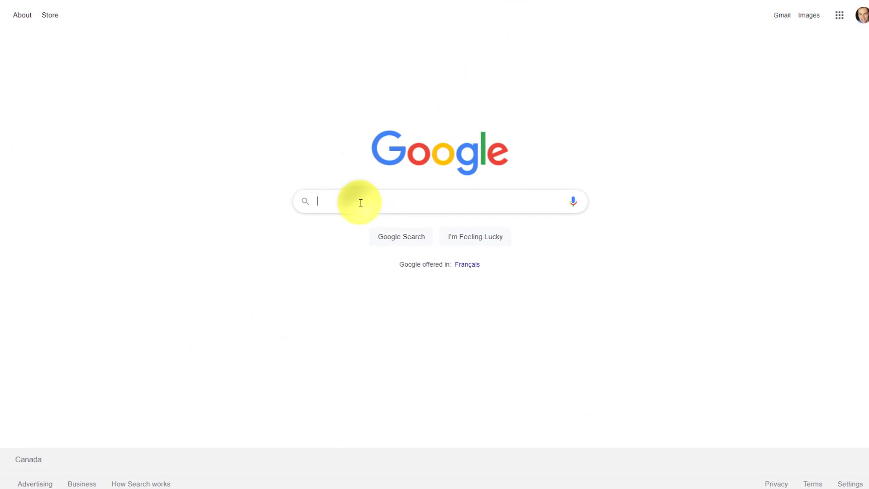
Step: Run a Google search for 'convert to word' using the recent-search suggestion
click(361, 203)
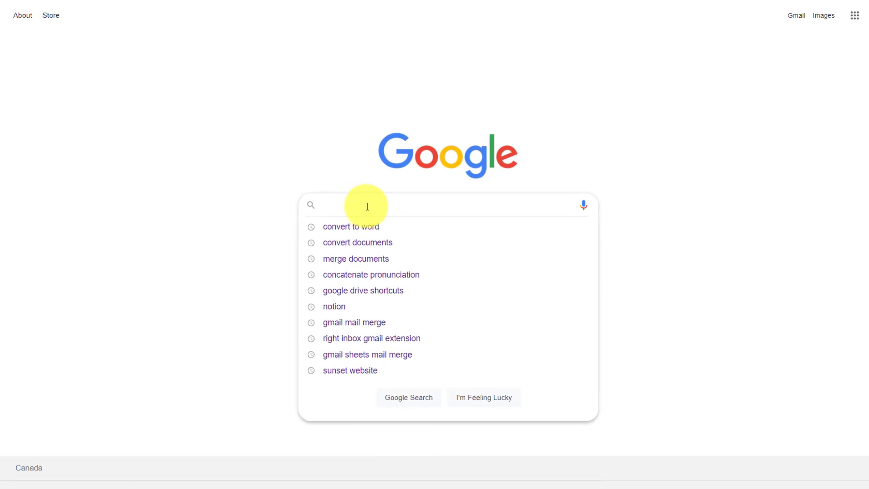
key(Down)
key(Return)
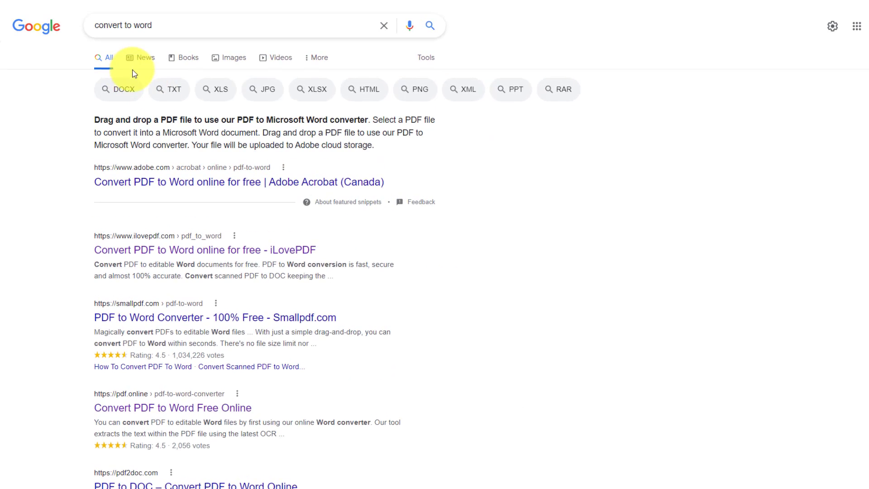
Step: Open the iLovePDF PDF to Word converter from the search results
scroll(237, 240, down, 10)
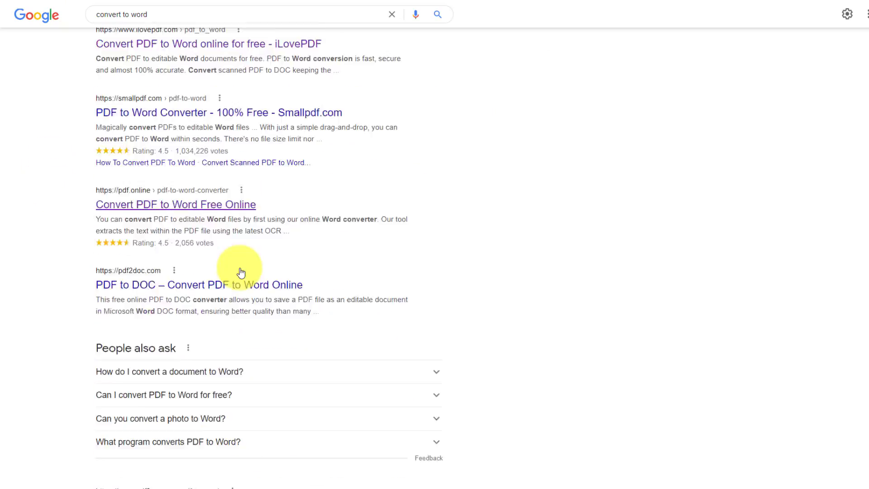
scroll(240, 272, up, 10)
scroll(244, 275, up, 2)
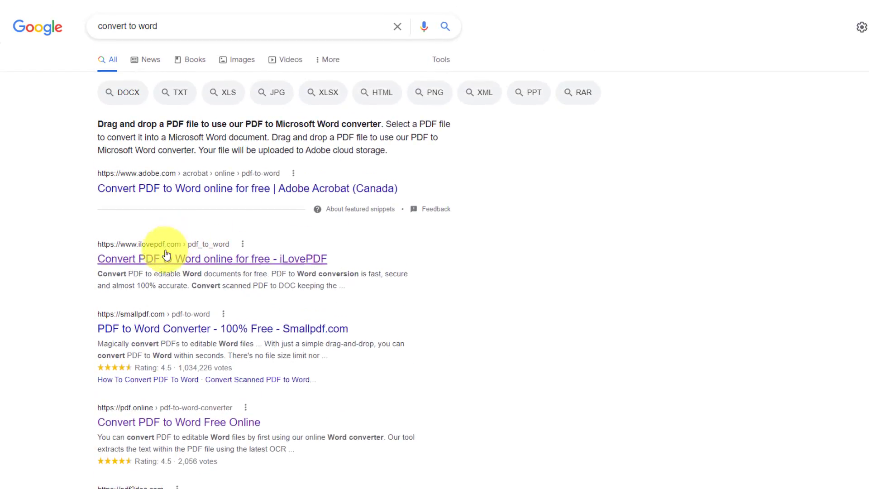
click(156, 264)
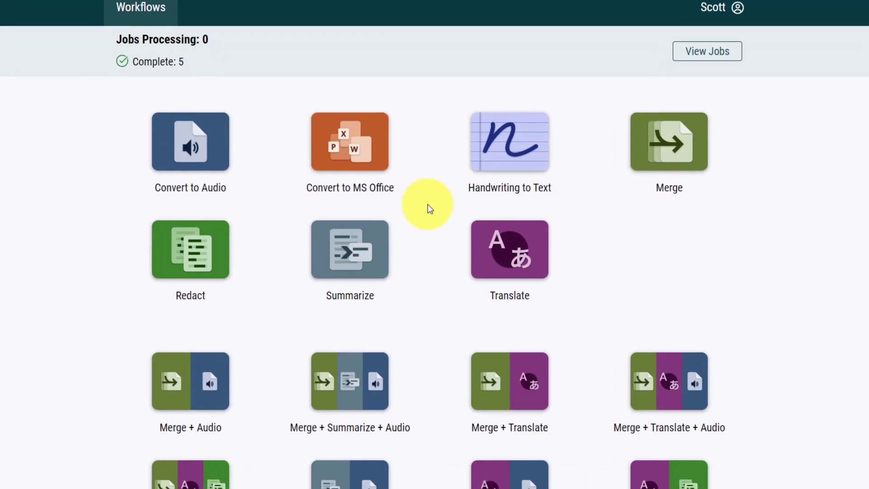
scroll(429, 207, down, 5)
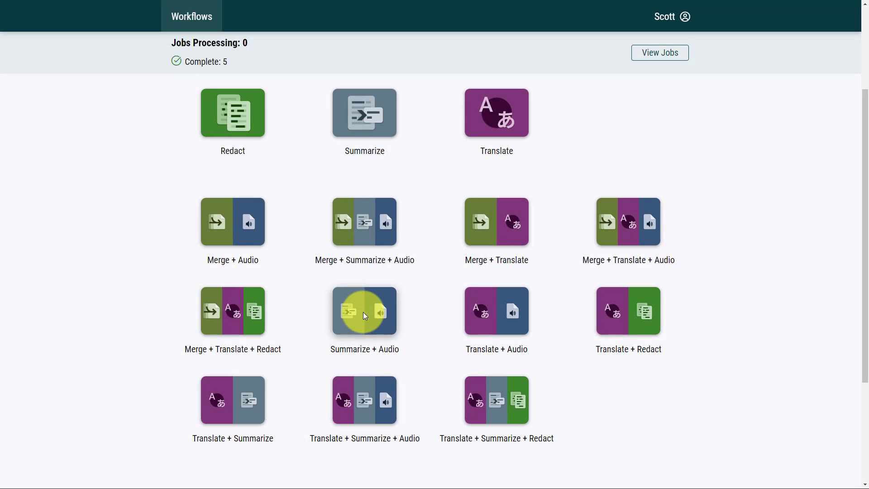
Step: Load Very Long Draft Document.docx from Local Drive into Summarize + Audio and continue
click(364, 315)
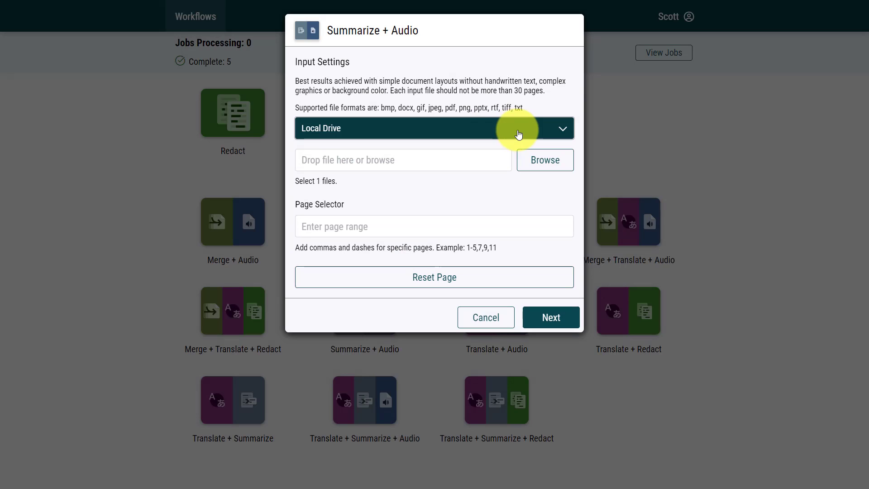
click(567, 134)
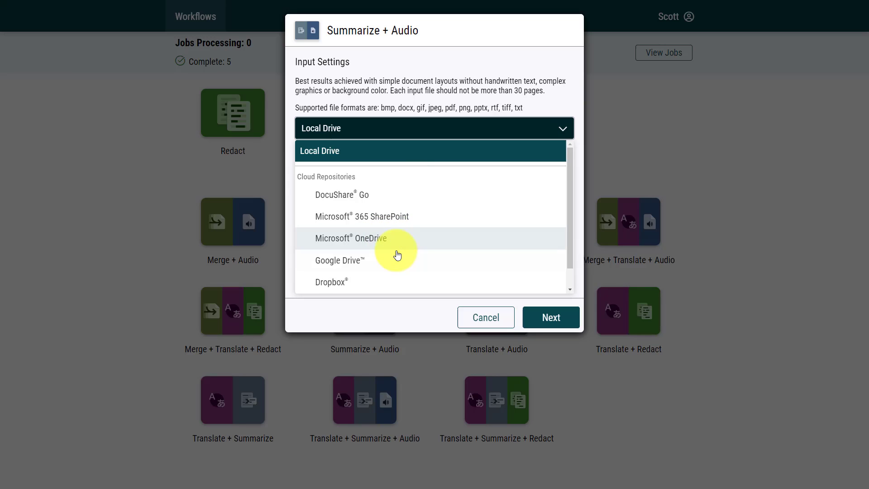
scroll(397, 255, down, 1)
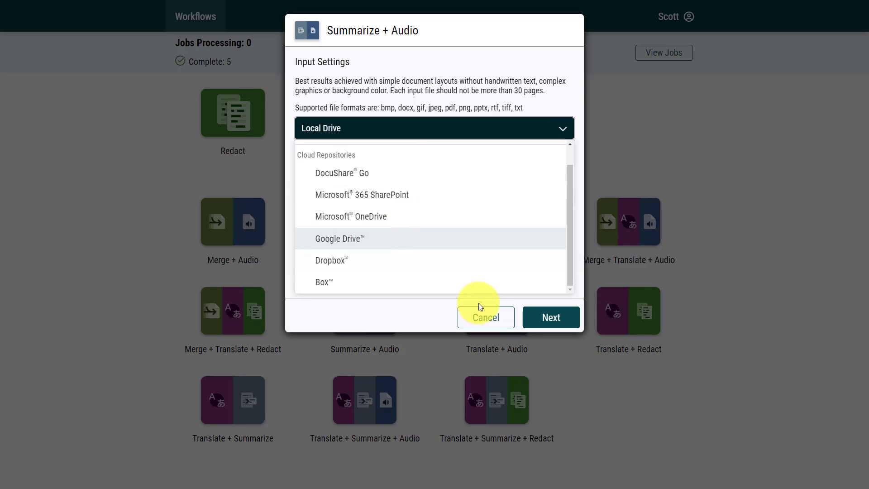
click(364, 131)
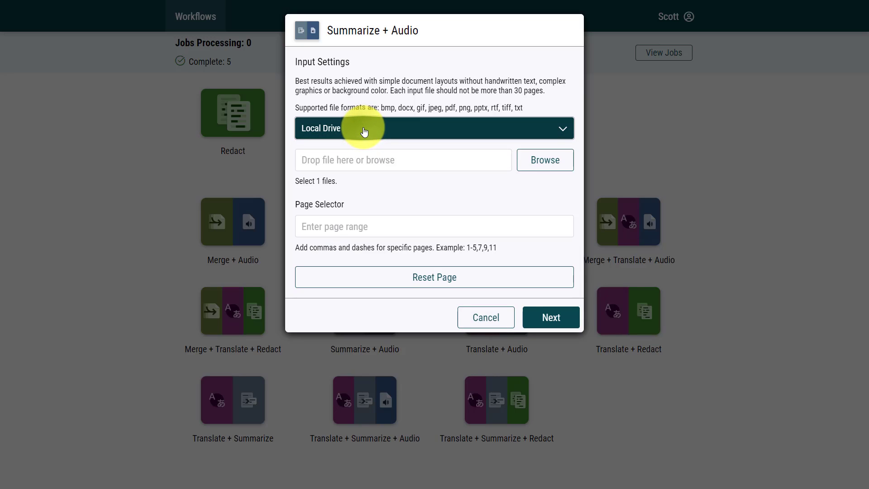
click(542, 163)
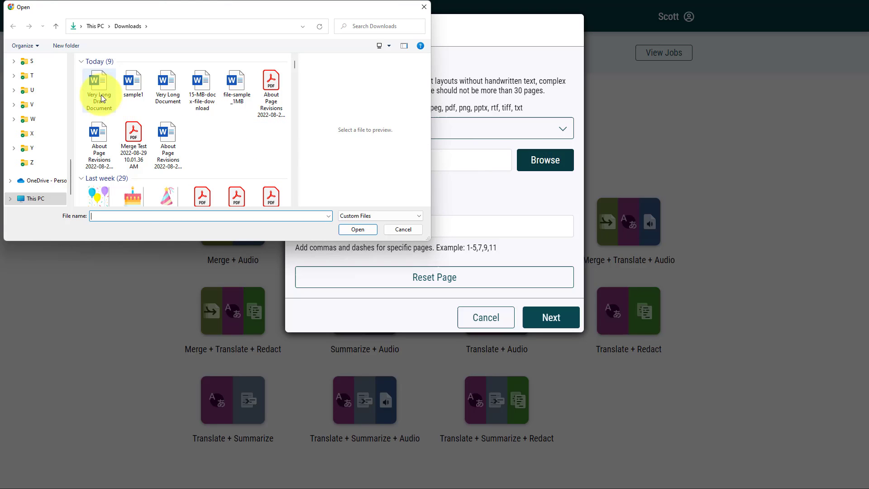
click(102, 95)
click(362, 231)
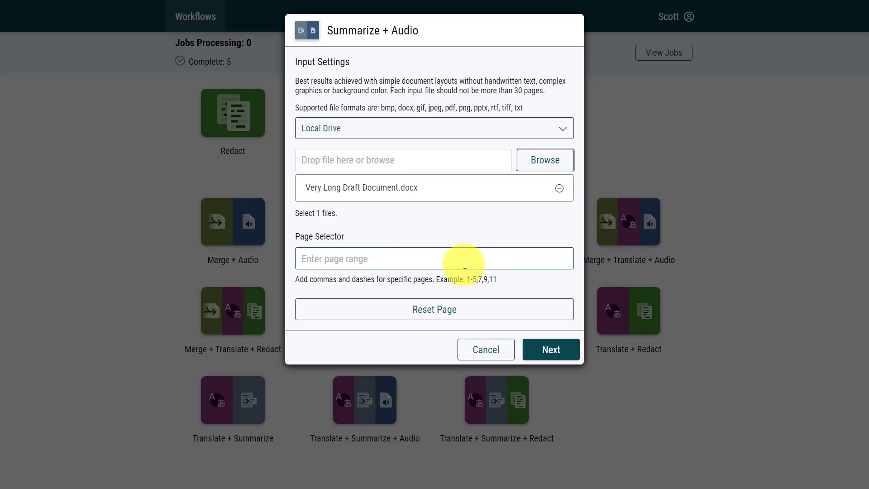
click(552, 349)
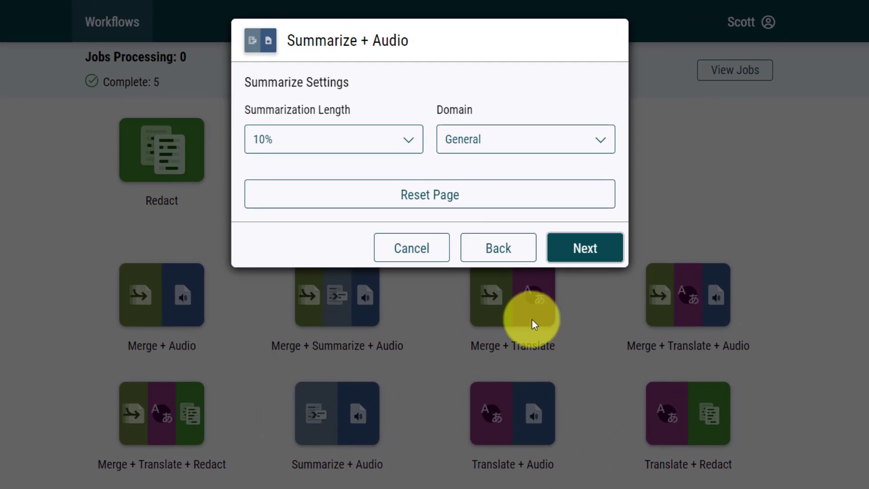
Step: Set summary length to 20% and domain to Business, then continue to audio settings
click(408, 146)
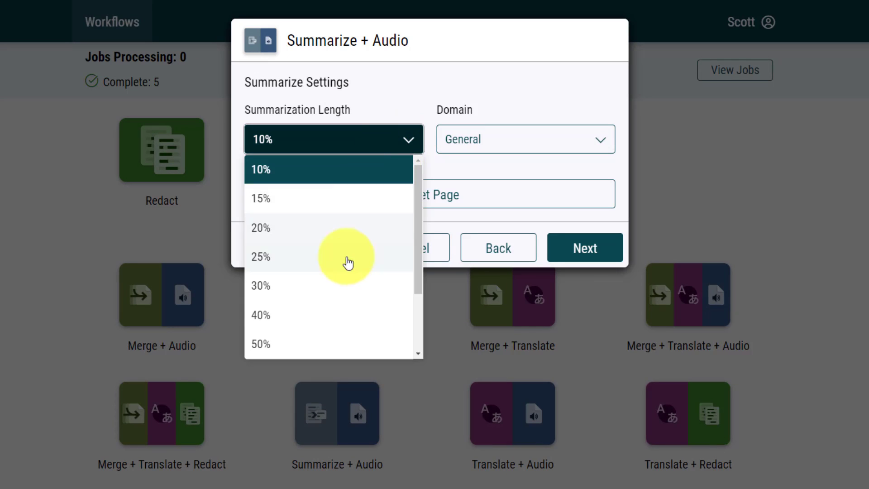
click(333, 229)
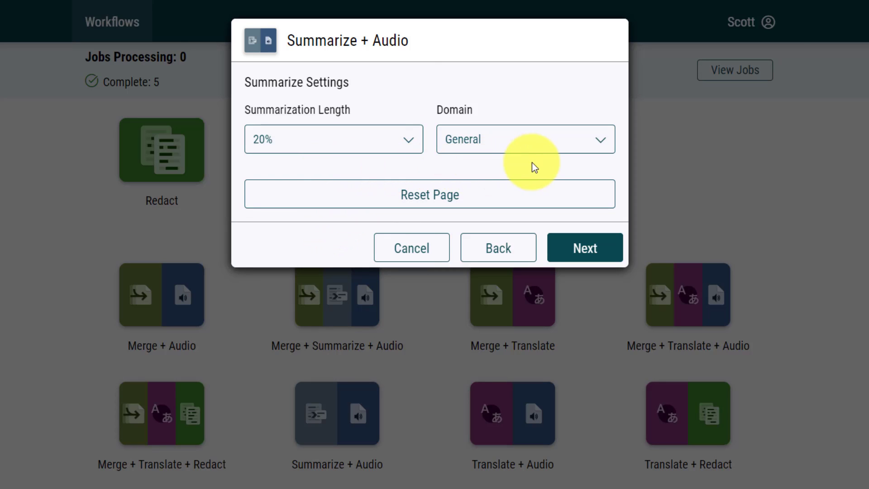
click(577, 147)
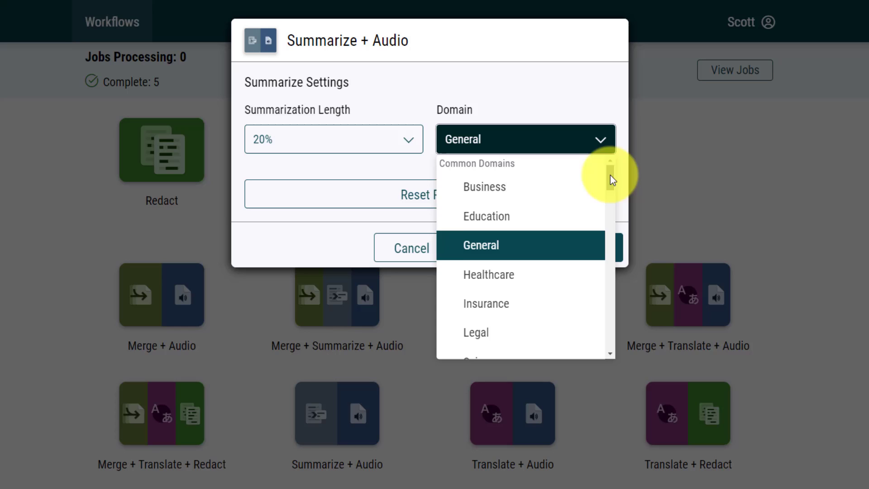
drag(610, 175, 605, 120)
click(586, 93)
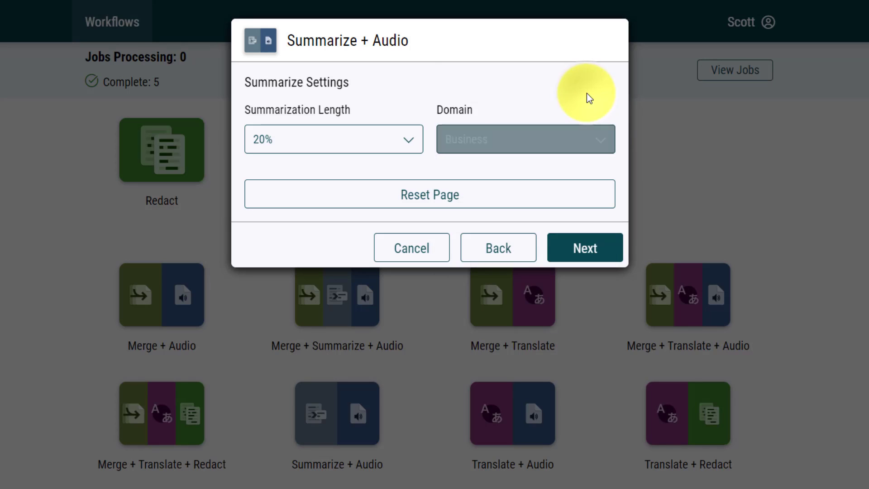
click(584, 250)
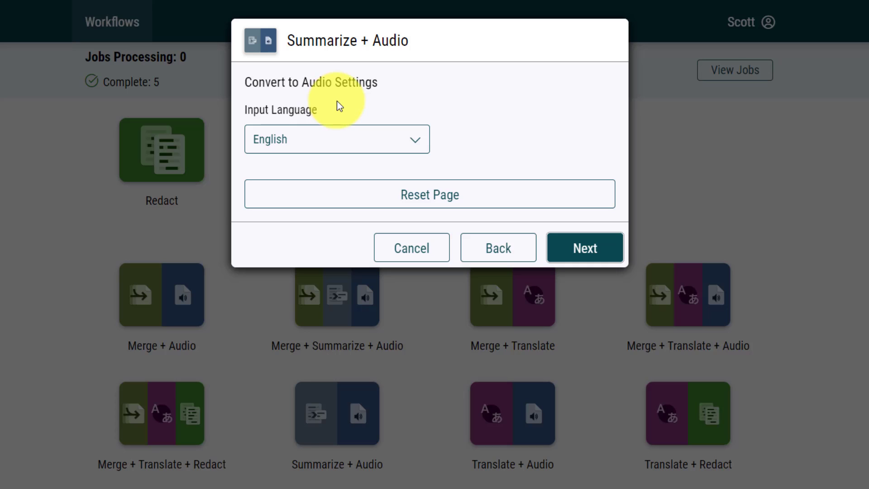
Step: Keep English input and the downloaded MP3 output, then run the Summarize + Audio job
click(590, 251)
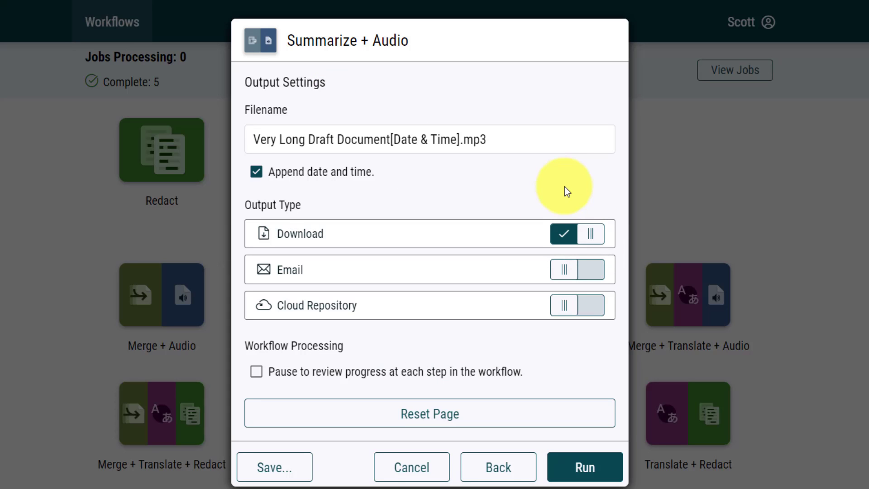
click(280, 139)
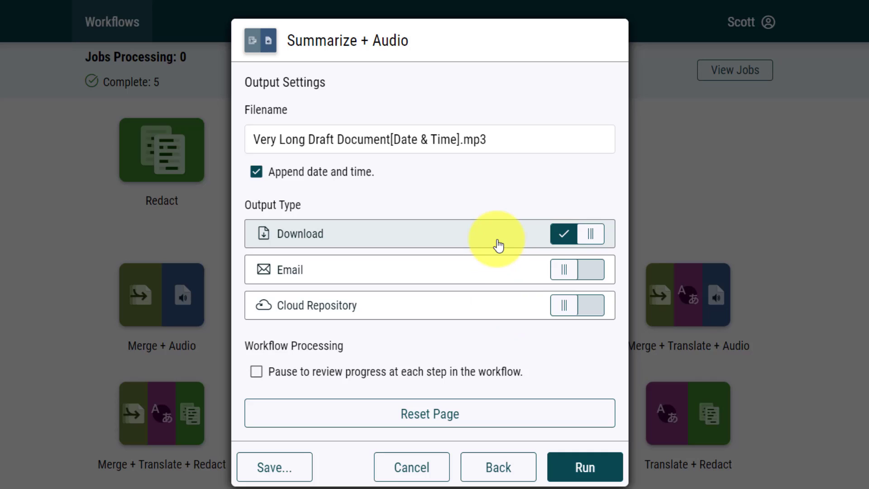
click(584, 468)
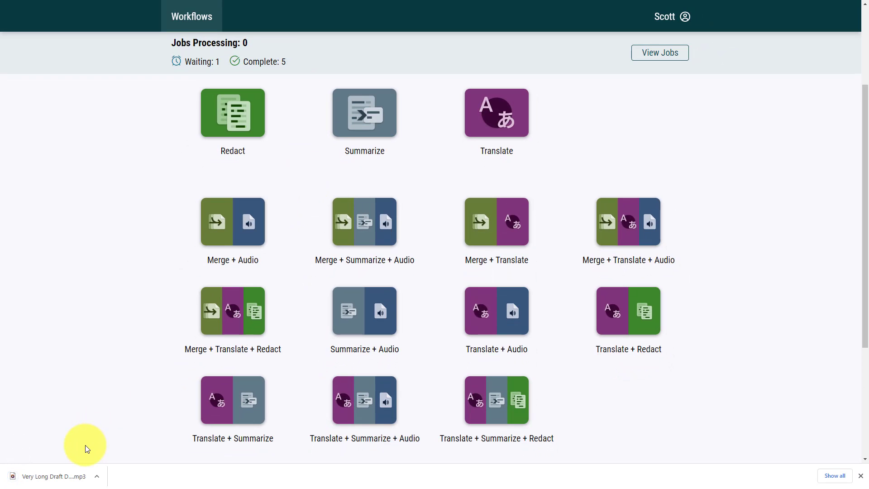
Step: Play the downloaded summary MP3 from the browser's downloads bar
click(28, 475)
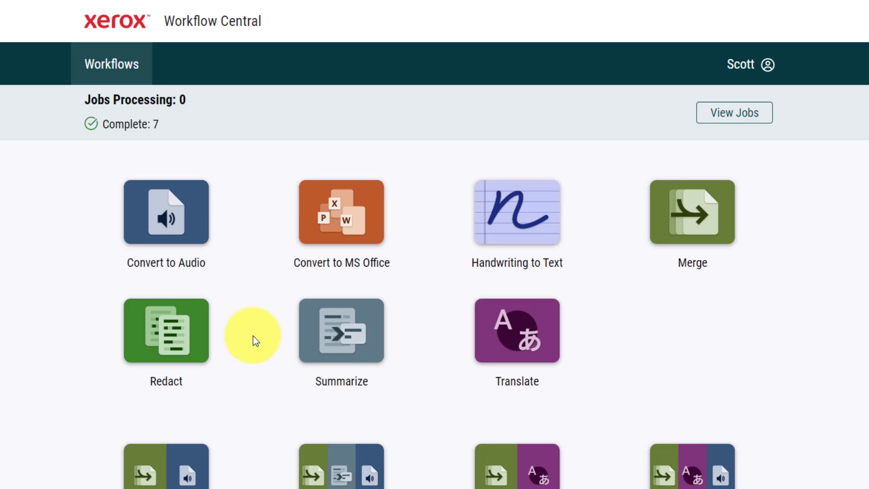
Step: Start a Redact job on Very Long Draft Document from Downloads and continue to redaction settings
click(165, 338)
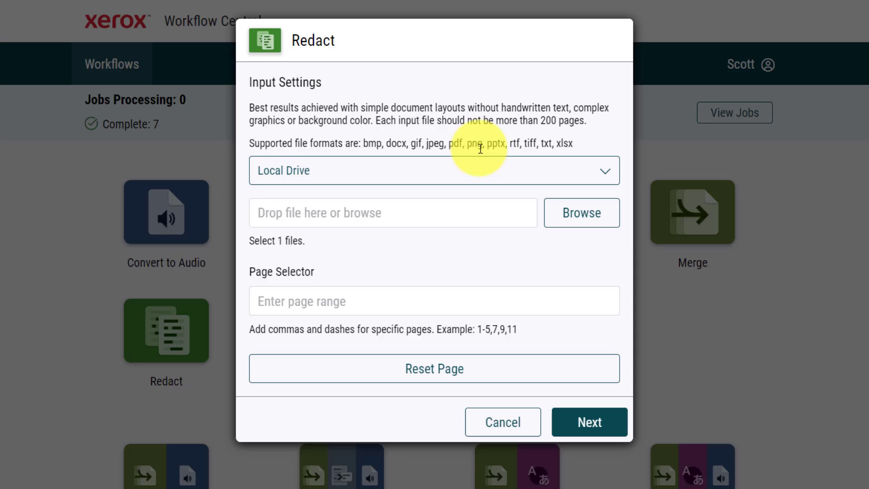
click(575, 222)
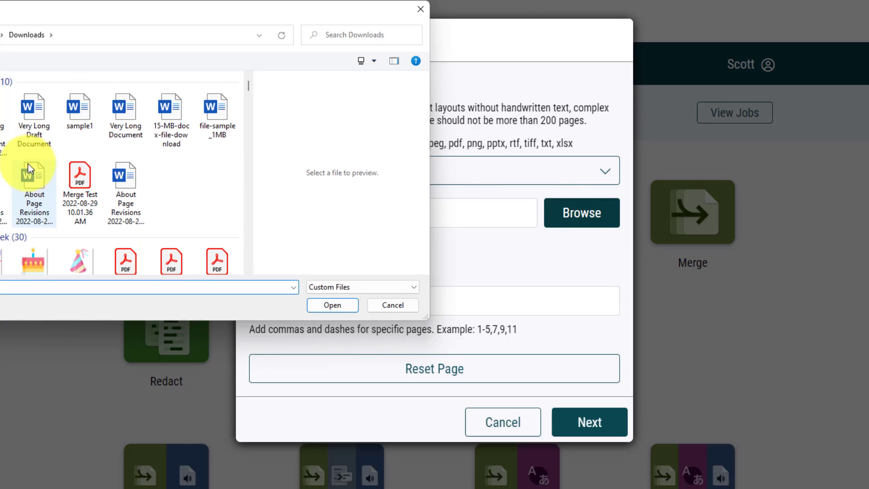
click(29, 108)
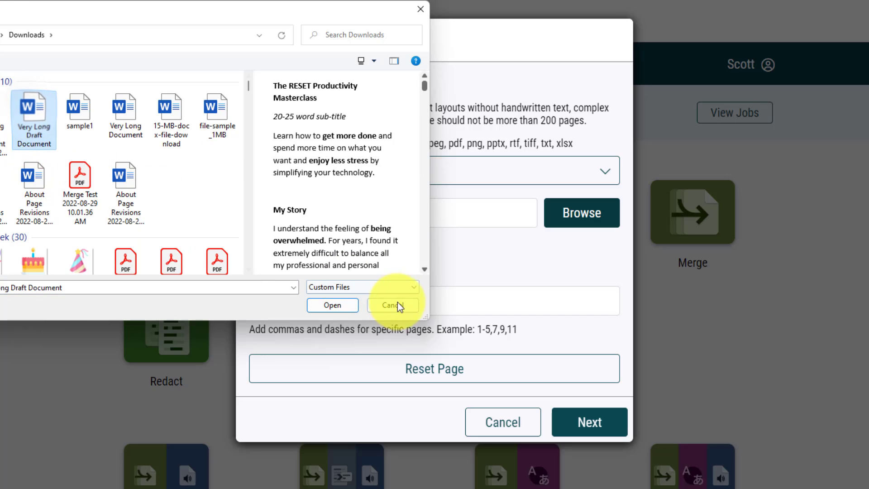
click(333, 305)
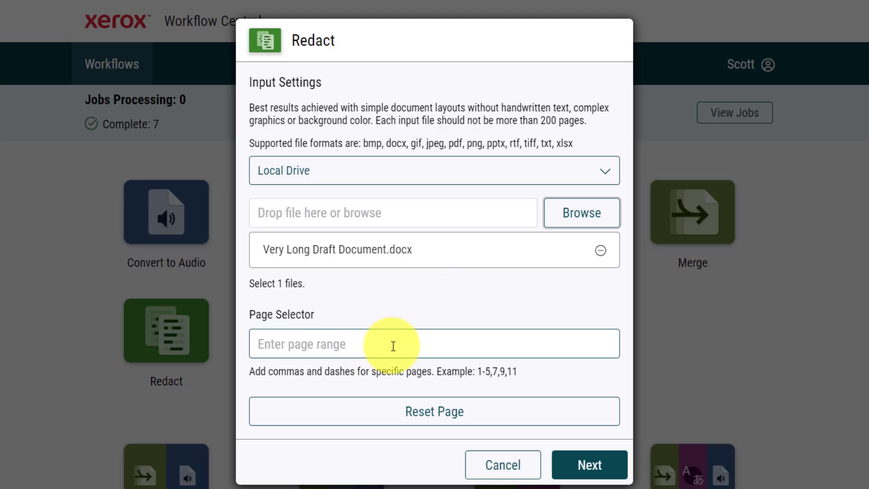
click(583, 465)
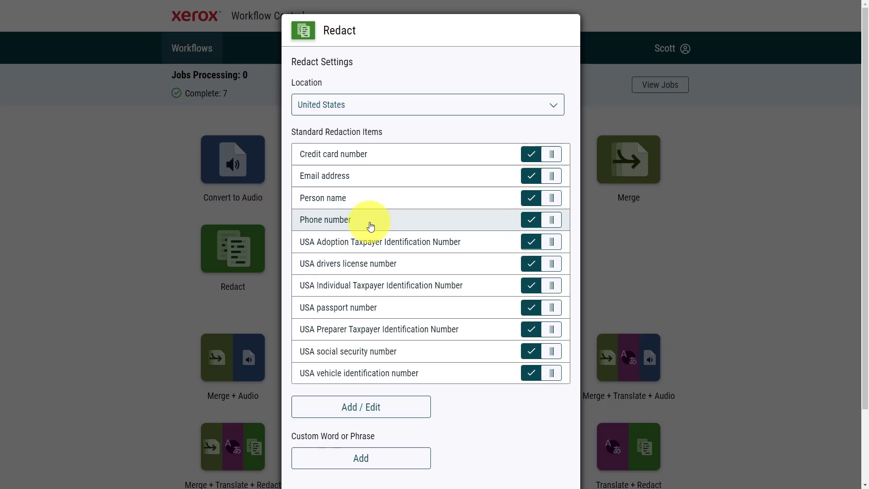
Step: Scroll down the Redact dialog past the eleven enabled standard redaction items
scroll(371, 226, down, 2)
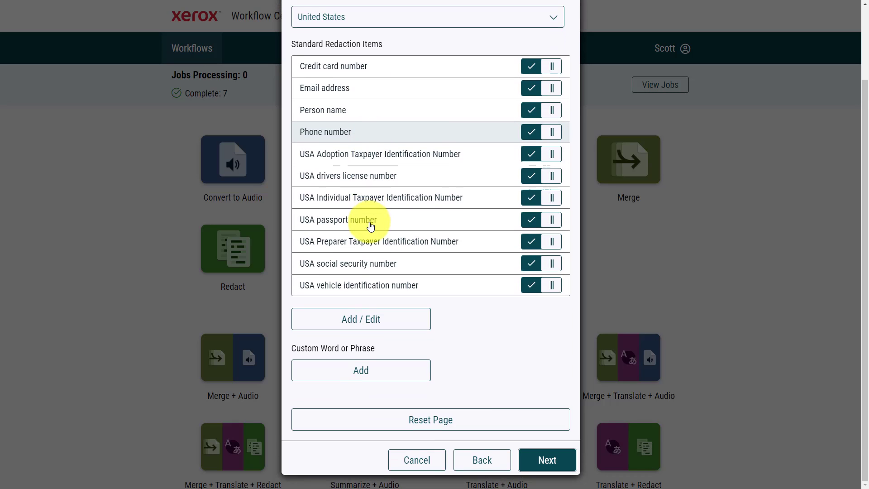
Step: Add Reset and simpletivity as custom redaction words, drop the empty row, and continue
click(372, 375)
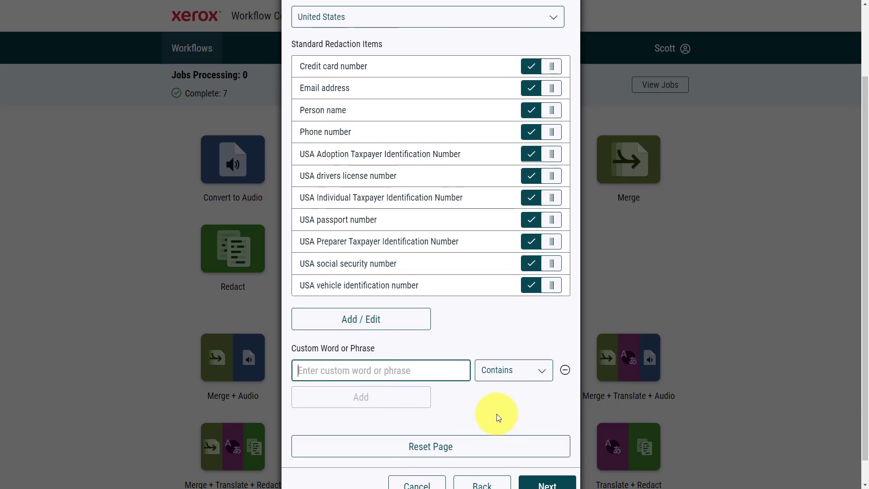
text(Reset)
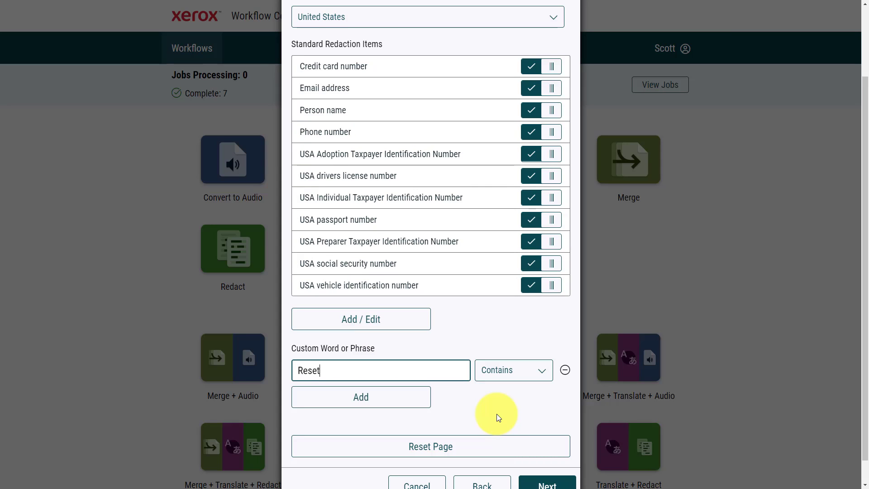
click(374, 400)
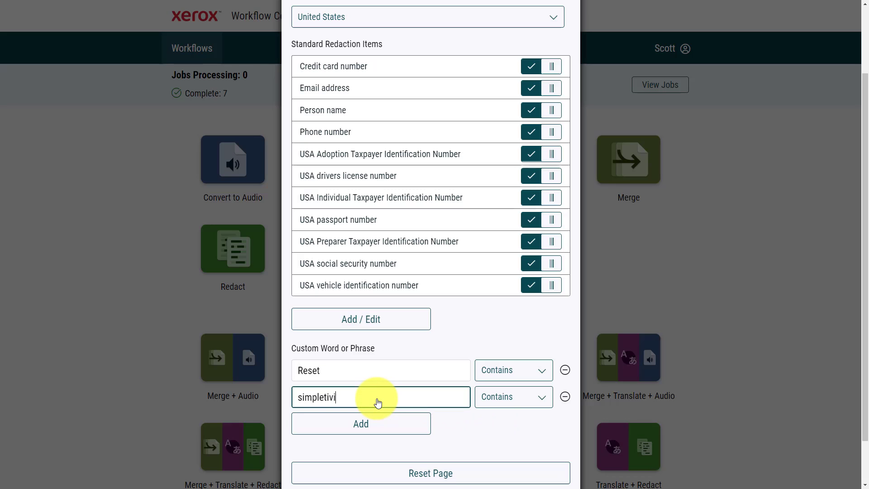
click(360, 417)
click(564, 423)
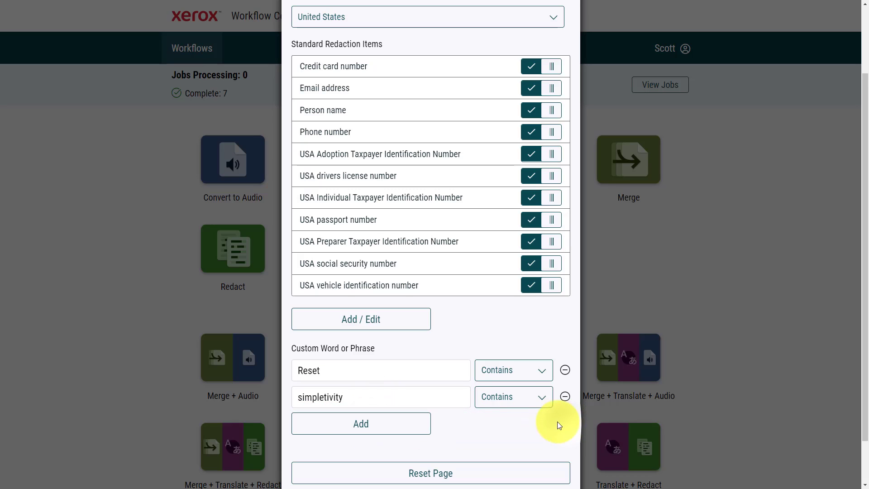
scroll(503, 415, down, 1)
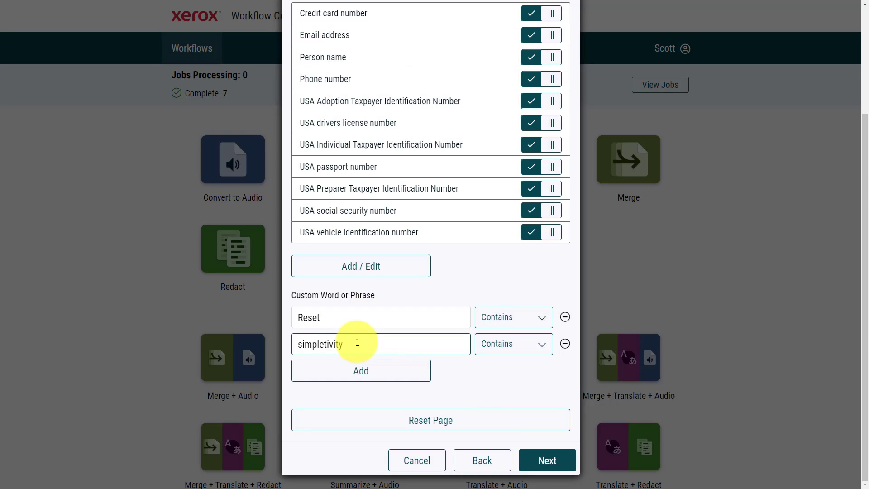
key(Return)
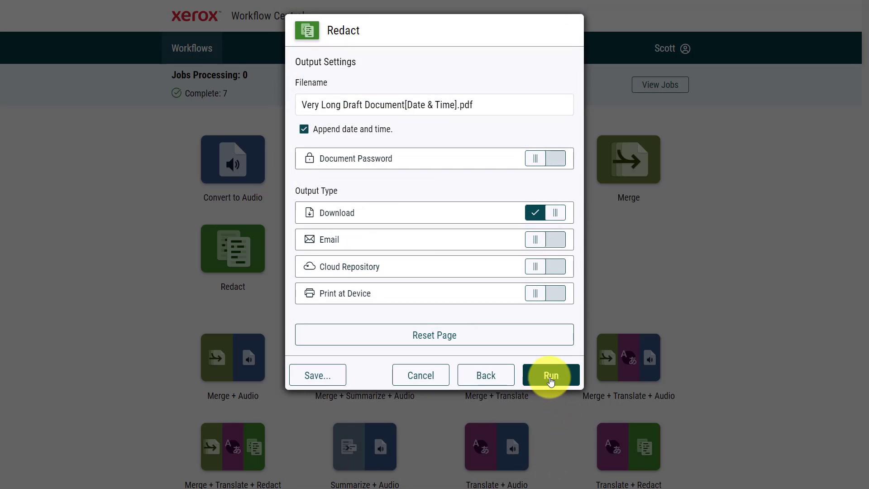
Step: Run the redaction and scroll the PDF to Quotes from Past Participants, checking blacked-out names
click(551, 377)
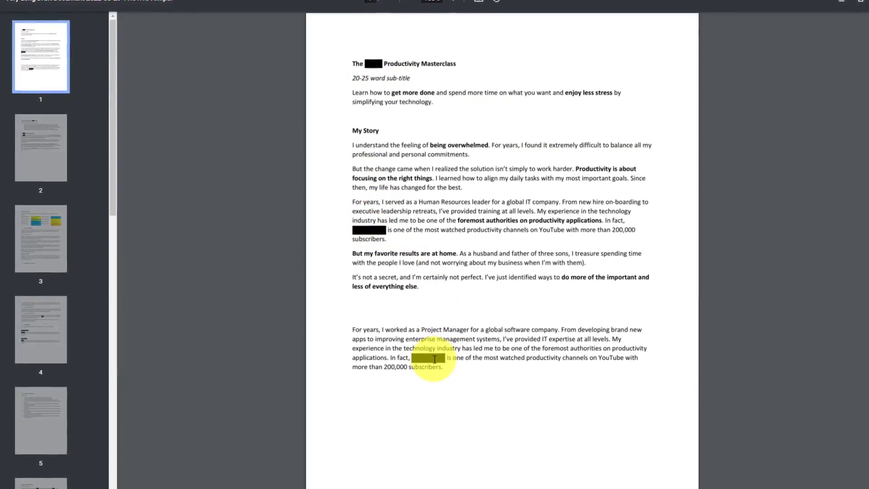
scroll(453, 234, down, 8)
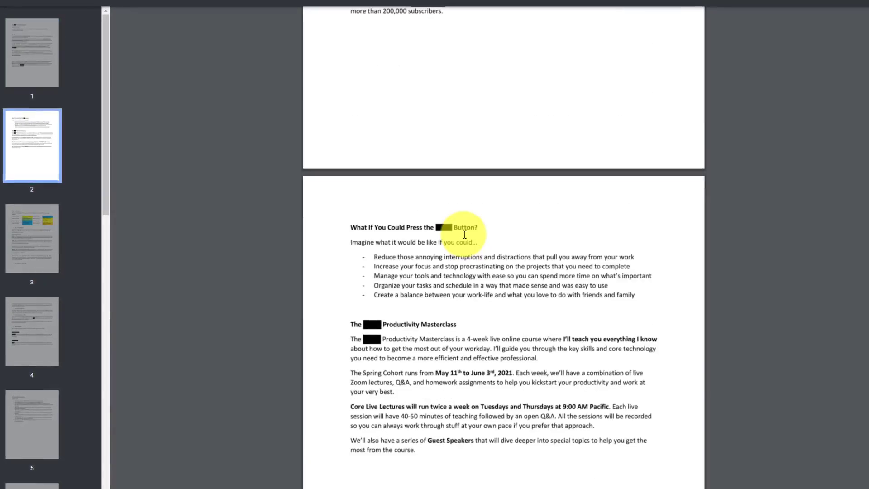
scroll(465, 234, down, 15)
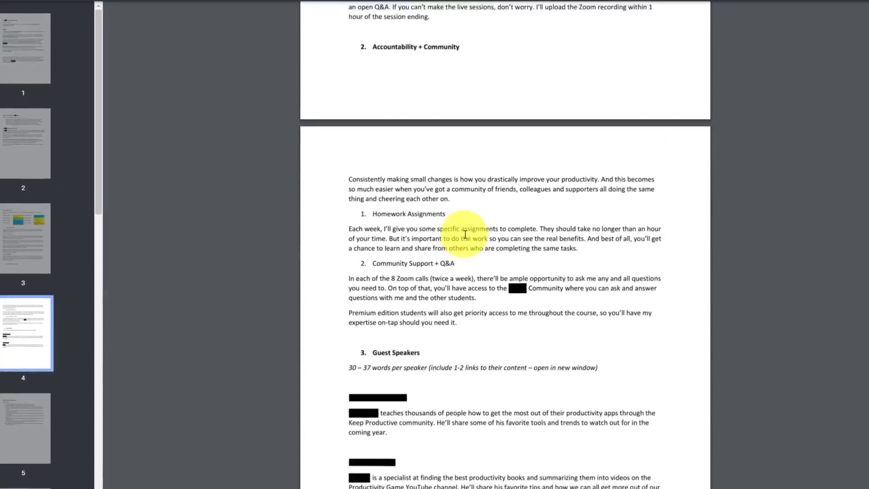
scroll(464, 234, down, 3)
scroll(465, 234, down, 2)
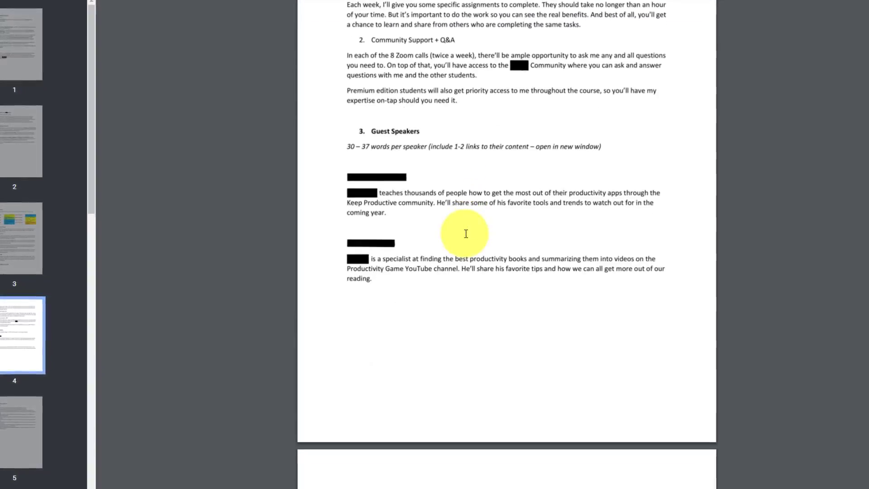
scroll(483, 242, down, 1)
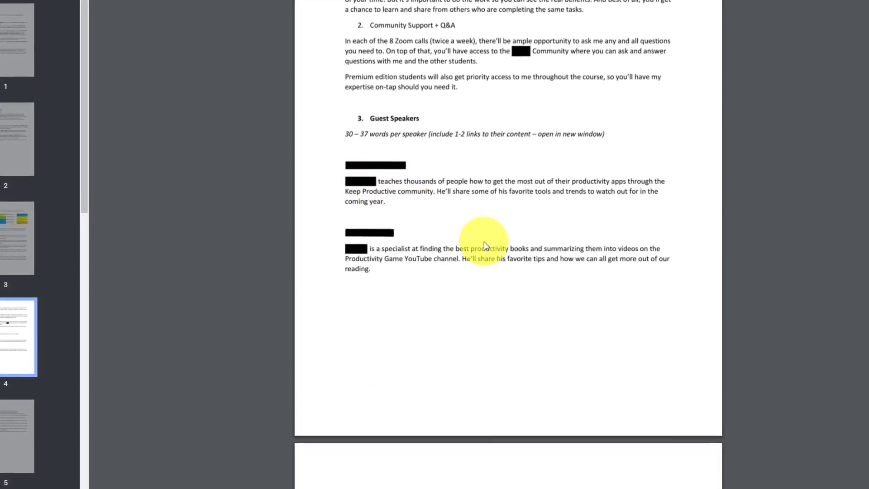
scroll(484, 242, down, 12)
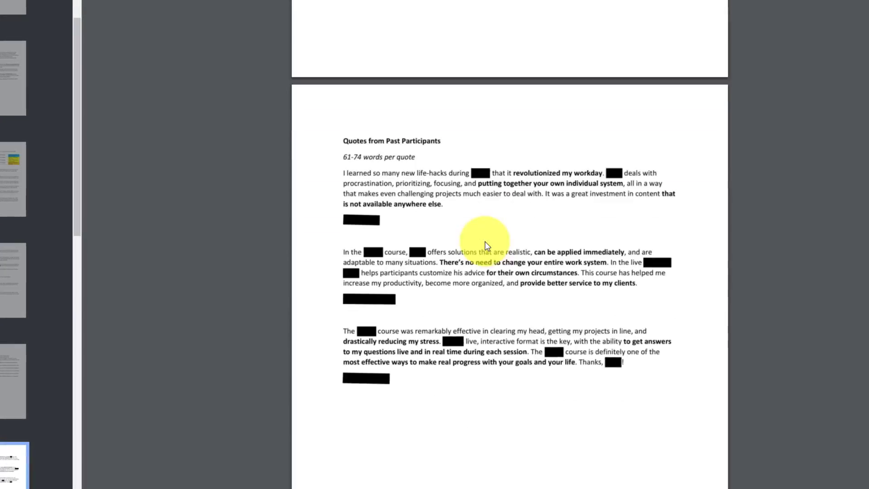
scroll(485, 245, down, 3)
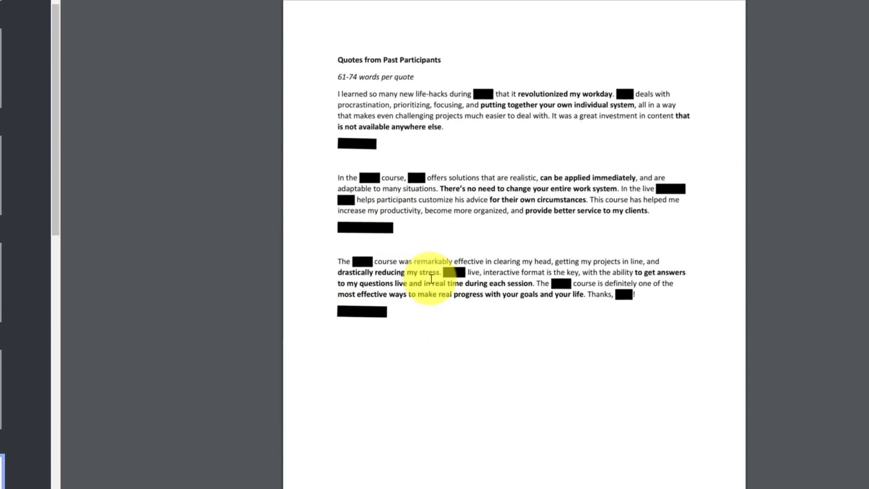
scroll(502, 229, up, 3)
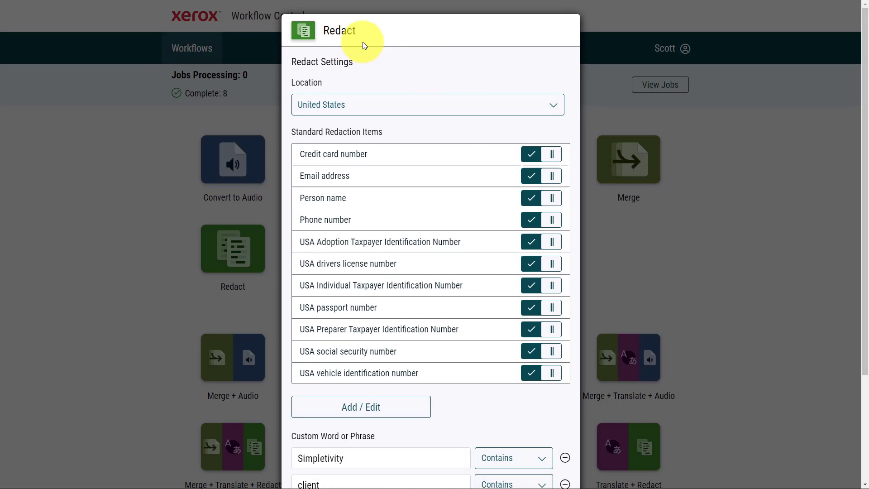
Step: Switch the redaction location to Canada and continue to the Output Settings page
click(363, 105)
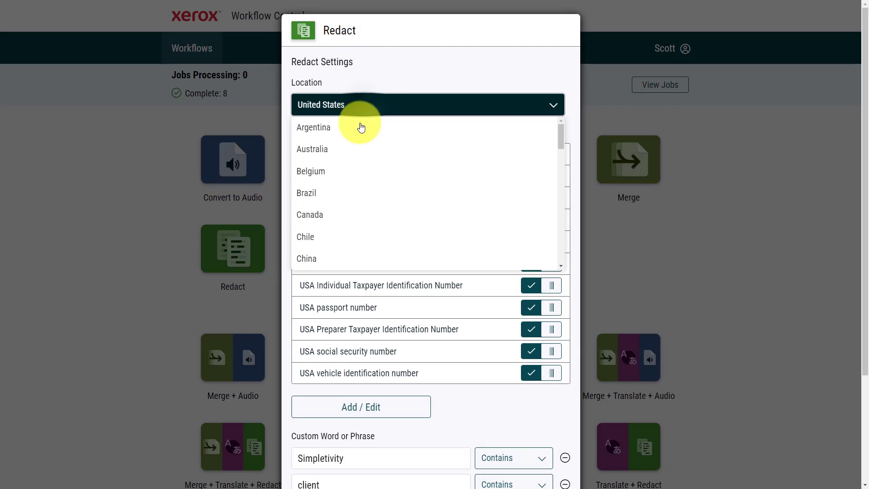
click(316, 216)
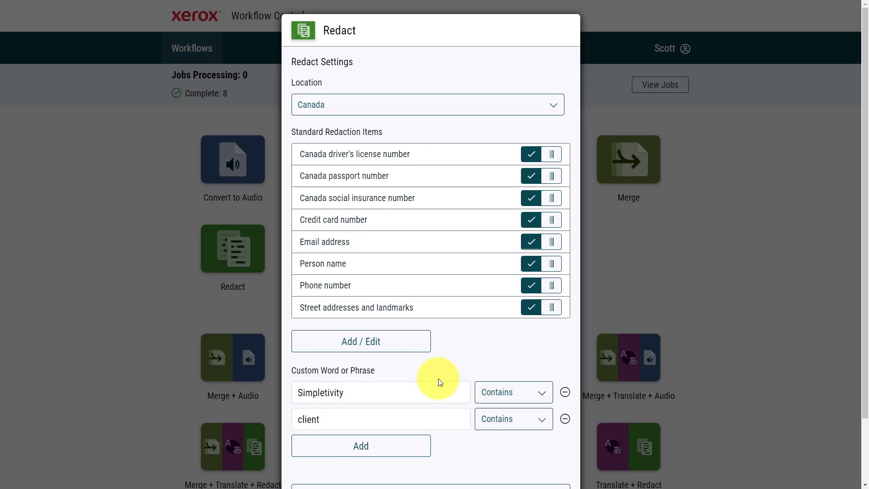
scroll(435, 362, down, 2)
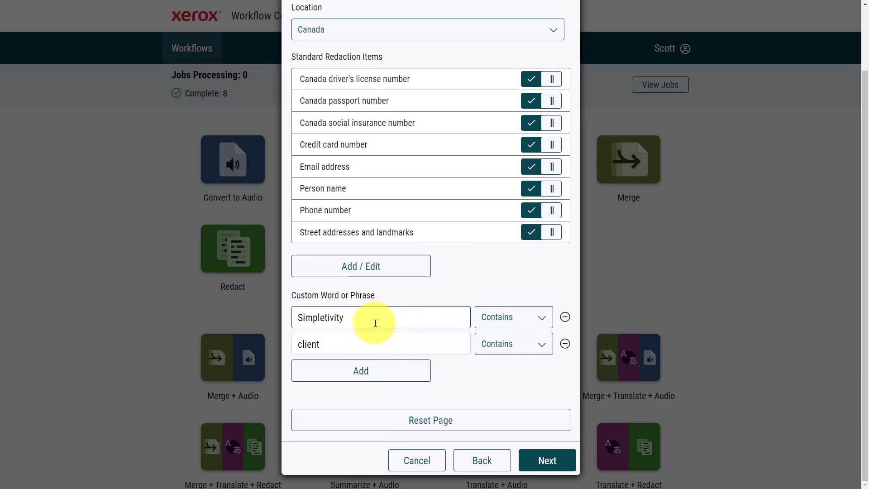
click(547, 460)
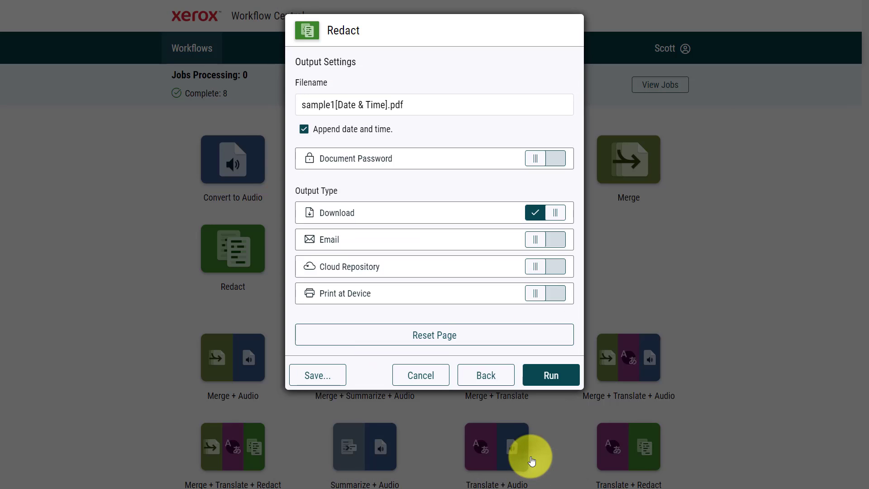
Step: Save the settings as a new workflow named 'Hide Details' with a grey clipboard-check icon
click(320, 377)
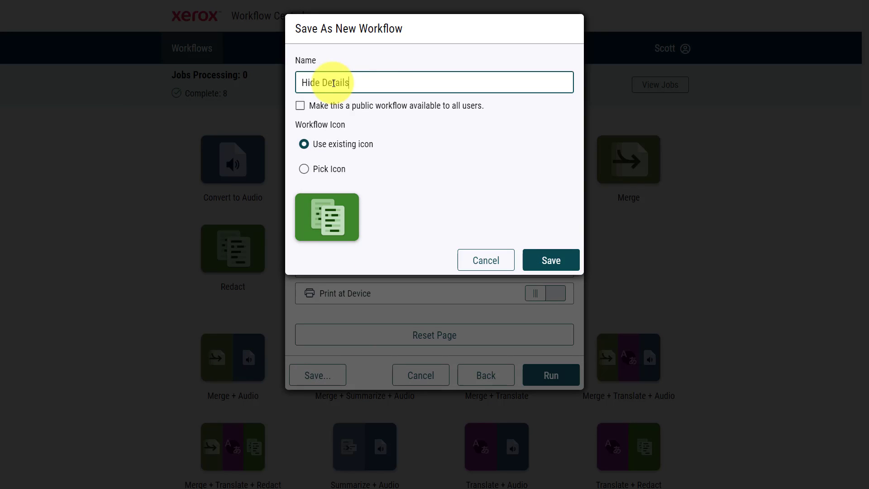
click(304, 169)
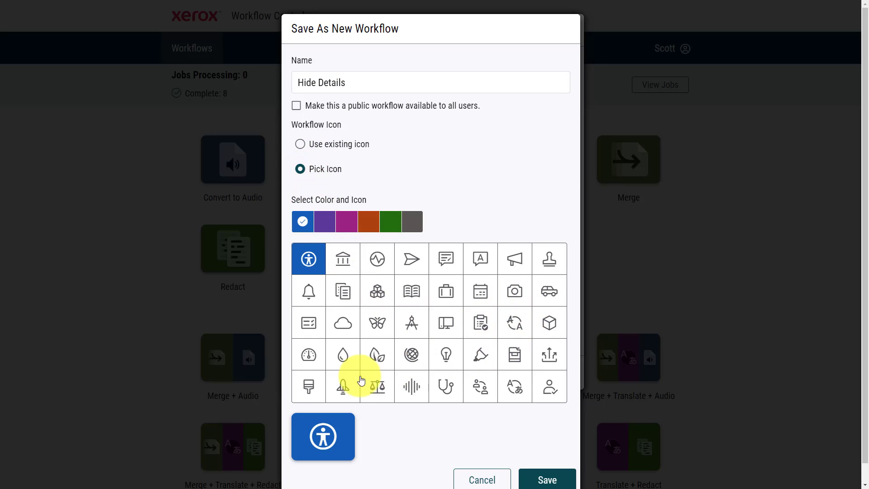
click(481, 321)
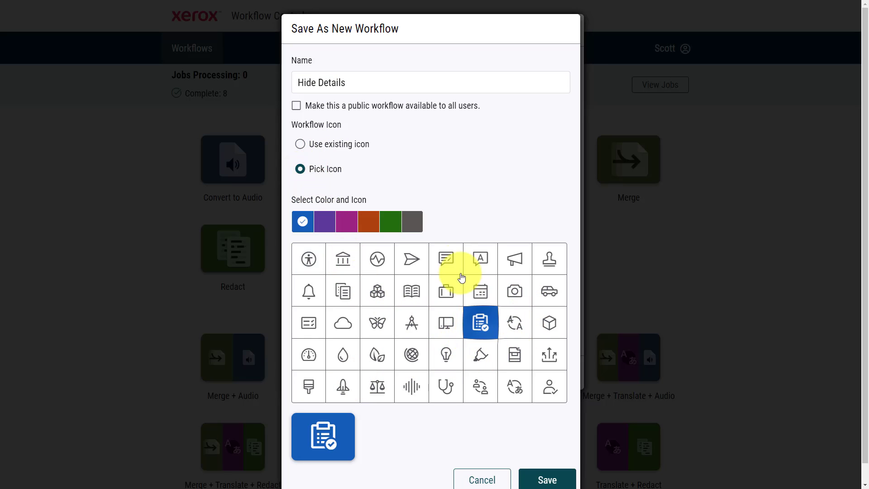
click(412, 221)
Step: Save the Hide Details workflow, open it, and load Very Long Draft Document.docx as input
click(546, 481)
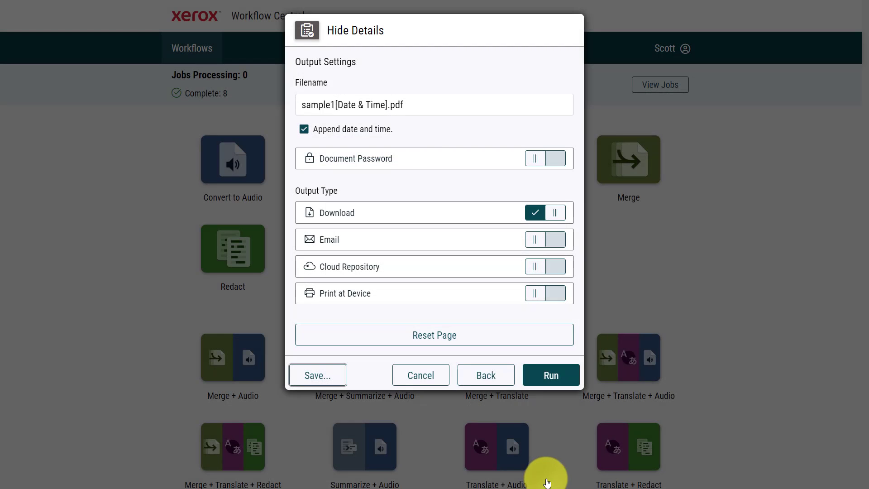
scroll(430, 259, down, 2)
scroll(430, 258, down, 5)
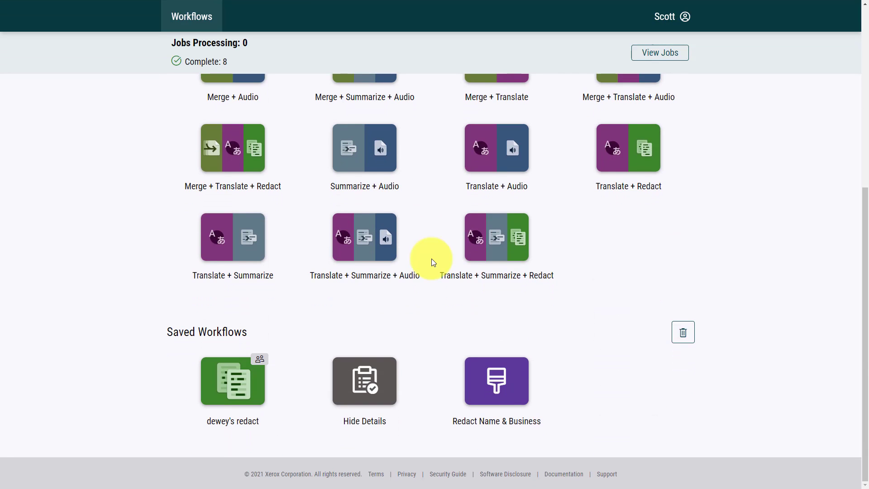
click(362, 384)
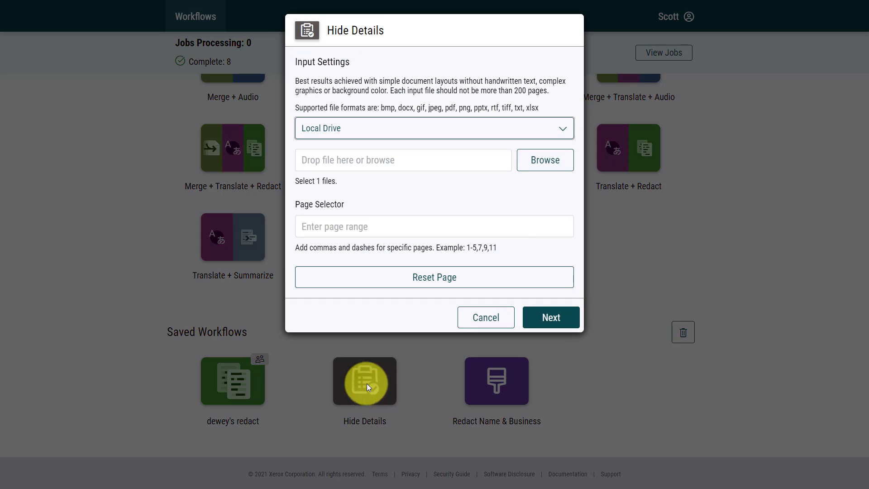
click(546, 160)
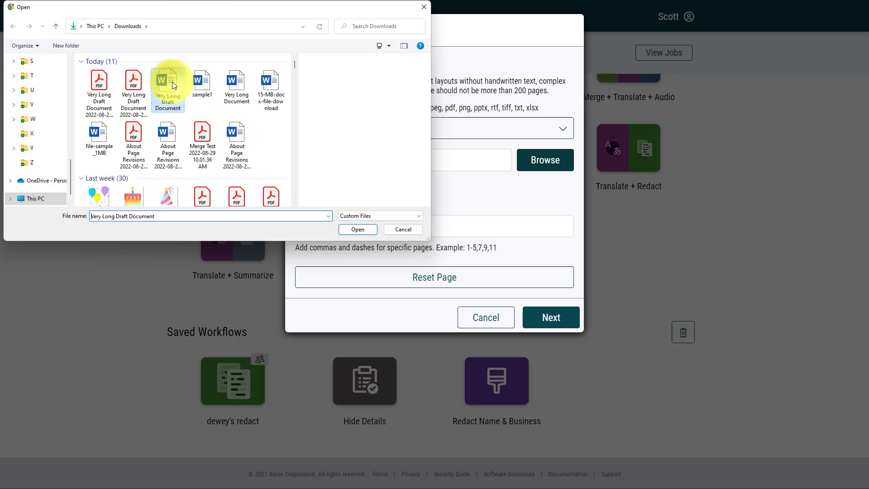
click(357, 229)
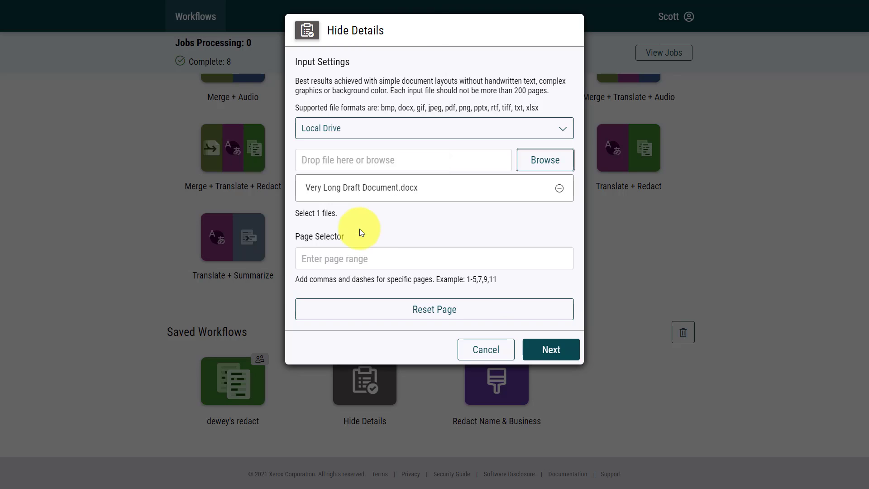
Step: Run the Hide Details redaction on the document using its saved settings
click(558, 352)
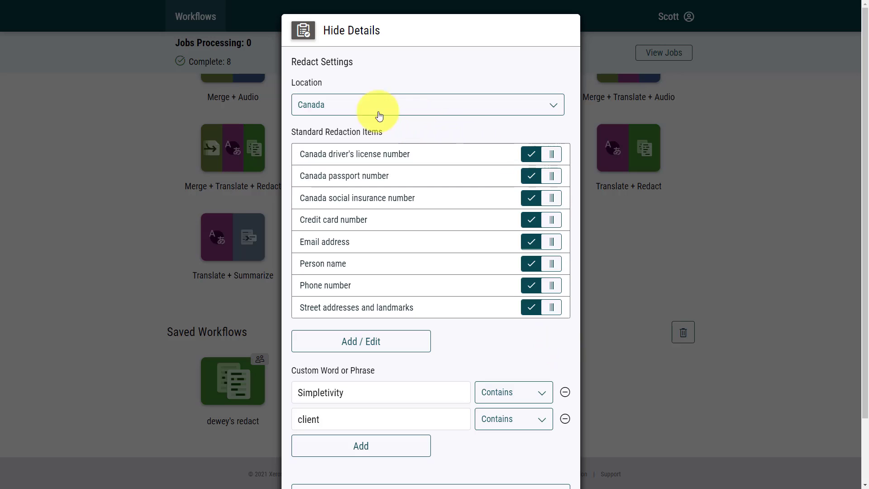
scroll(386, 121, down, 2)
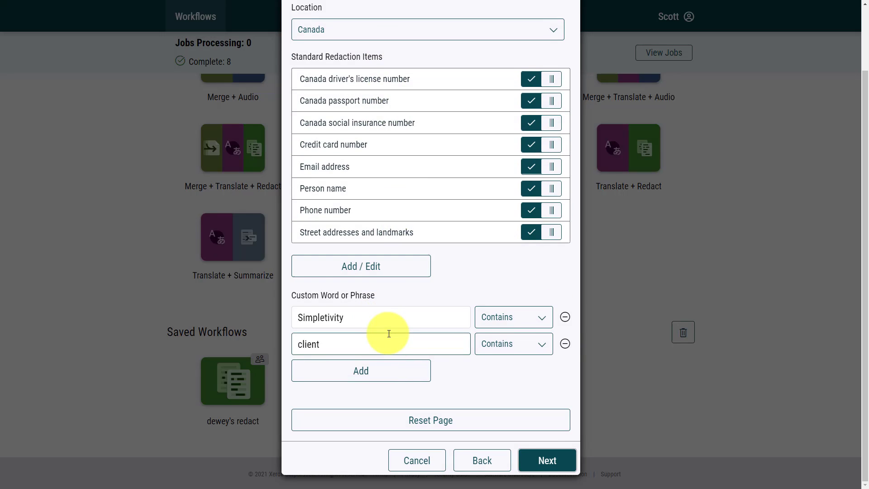
click(551, 460)
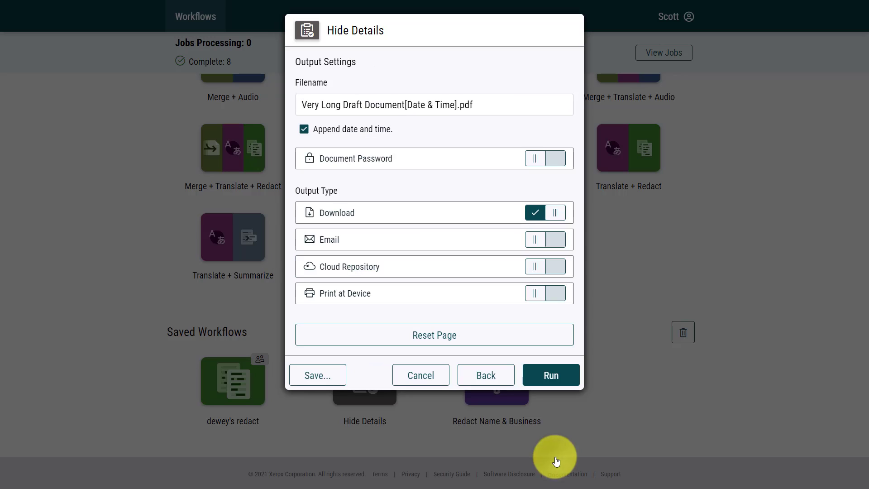
click(558, 377)
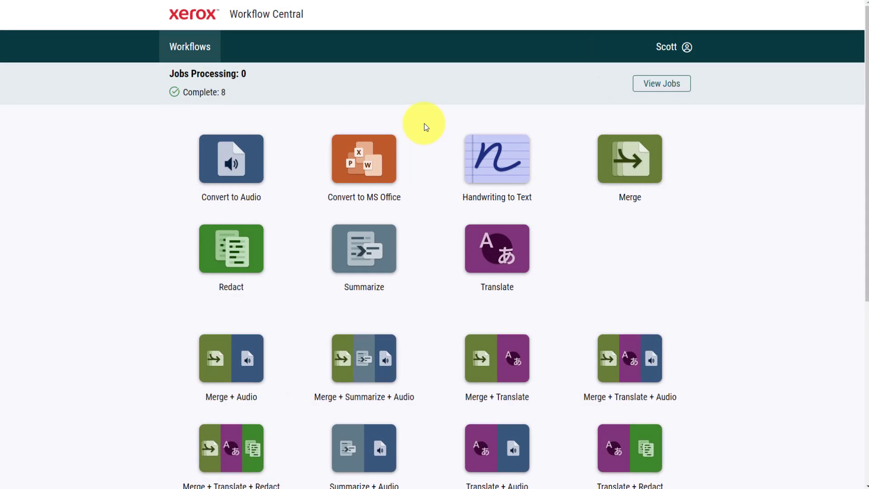